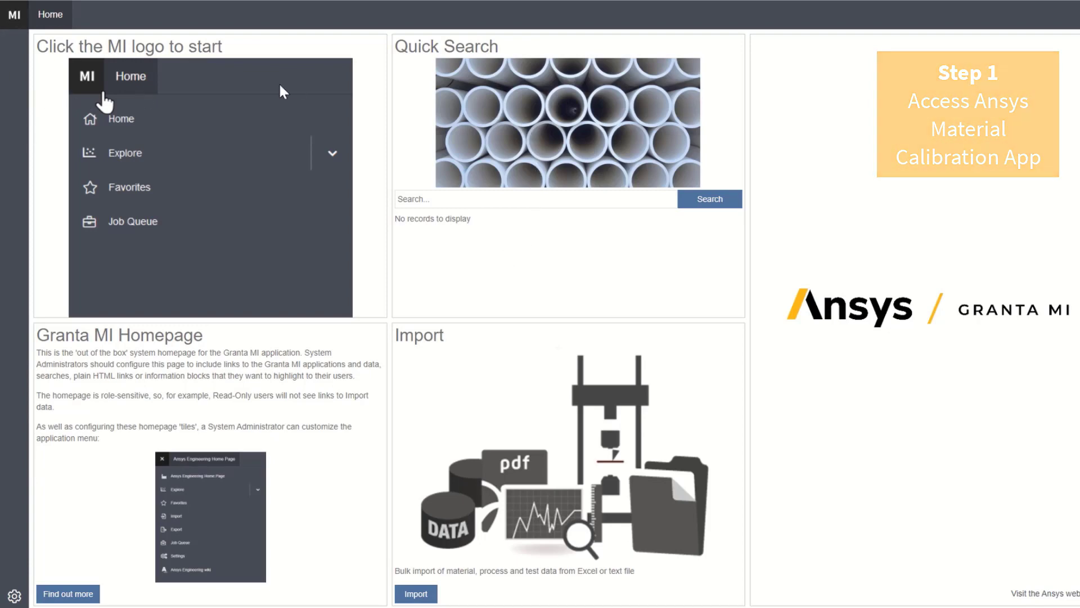
# Open the Granta MI application menu to launch Material Calibration.
pyautogui.click(14, 16)
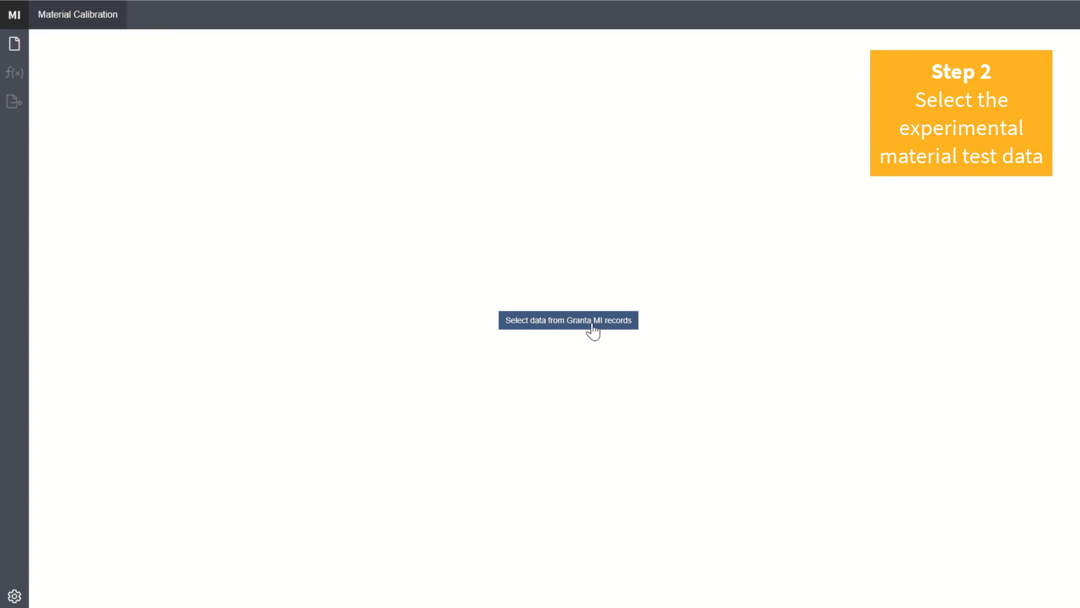
# Pick the Uniaxial-0C test data from MaterialCalibration > Yeoh 3rd Order in Granta MI records.
pyautogui.click(592, 326)
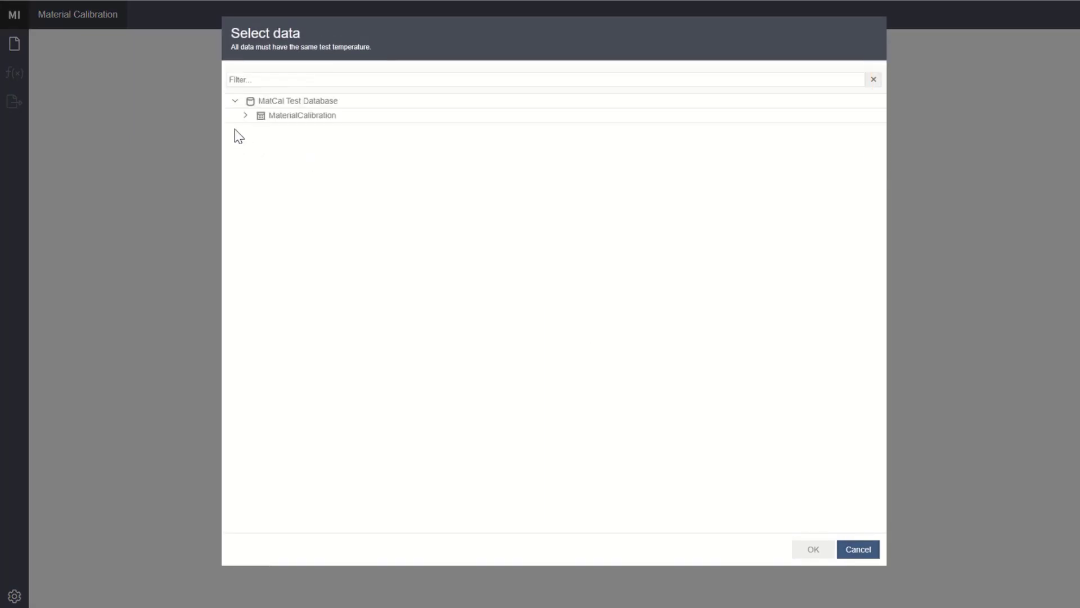
pyautogui.click(245, 115)
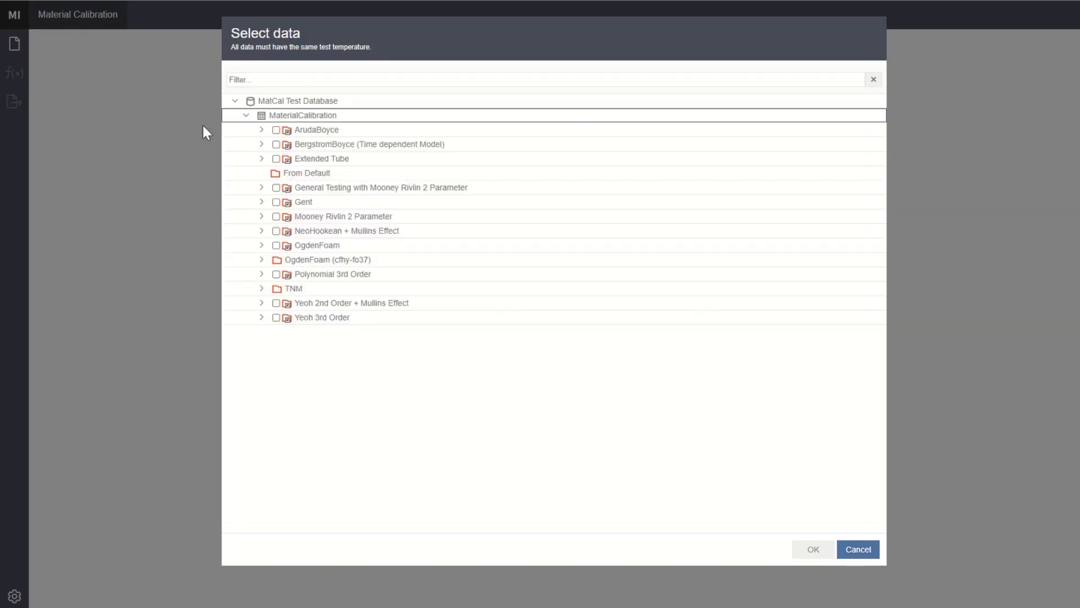
pyautogui.click(261, 318)
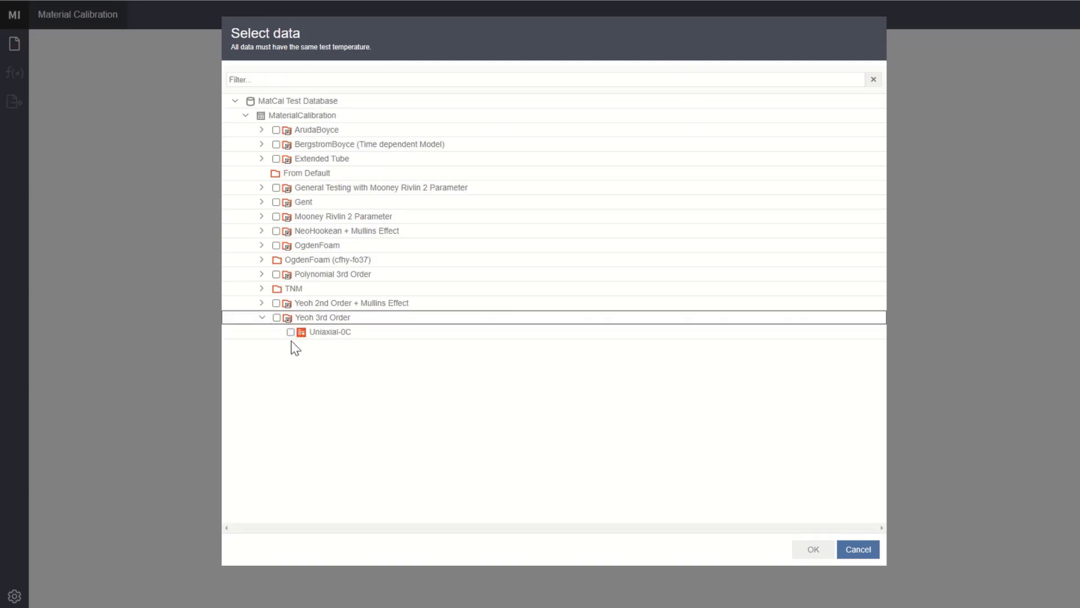
pyautogui.click(290, 333)
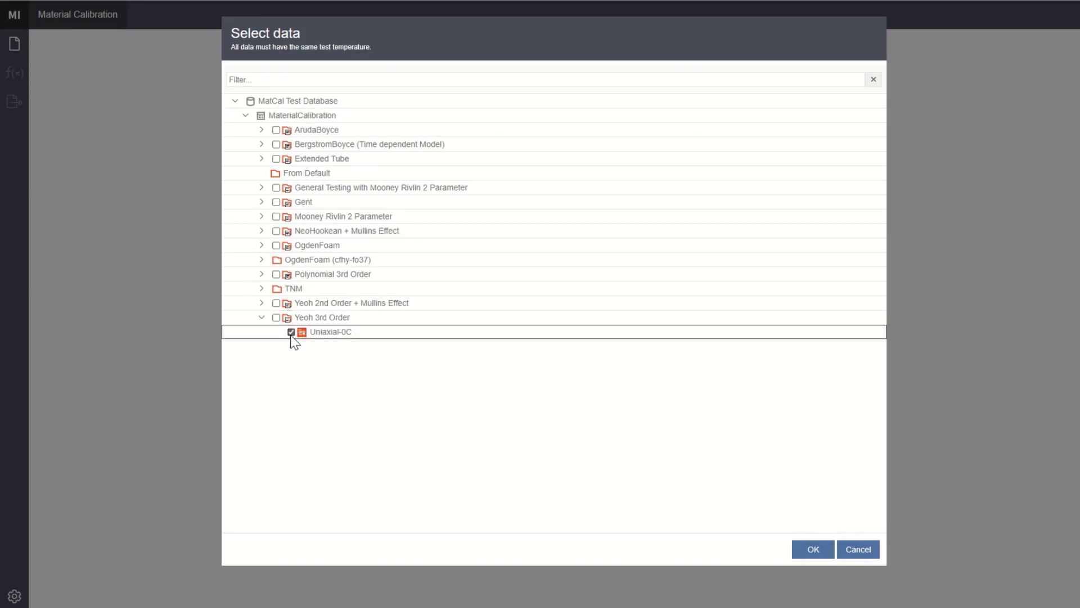
# Load the Uniaxial-0C curve and plot engineering stress on a logarithmic Y axis.
pyautogui.click(812, 550)
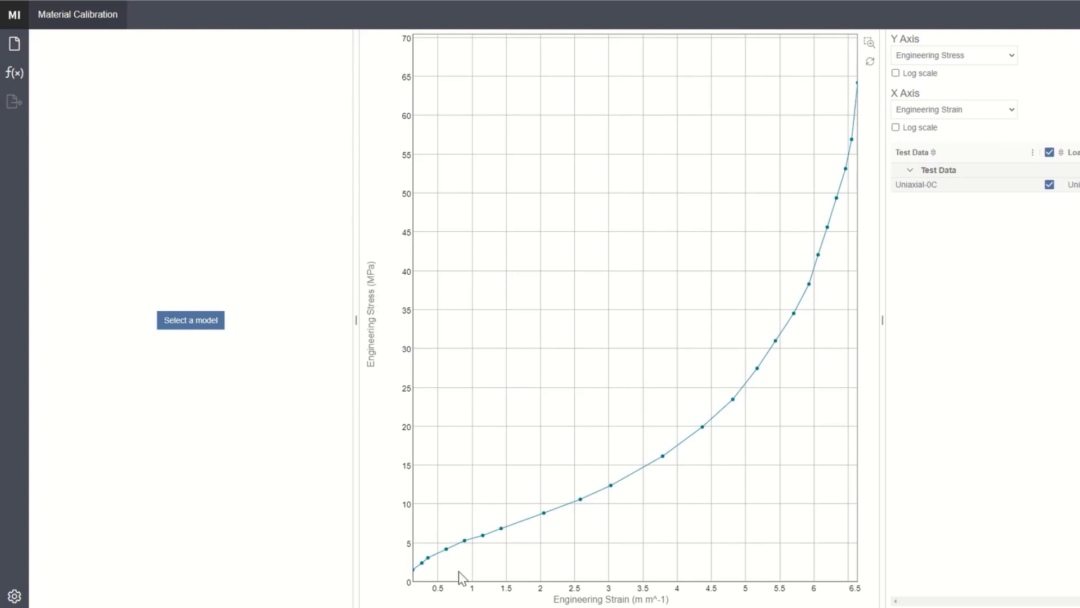
pyautogui.click(896, 74)
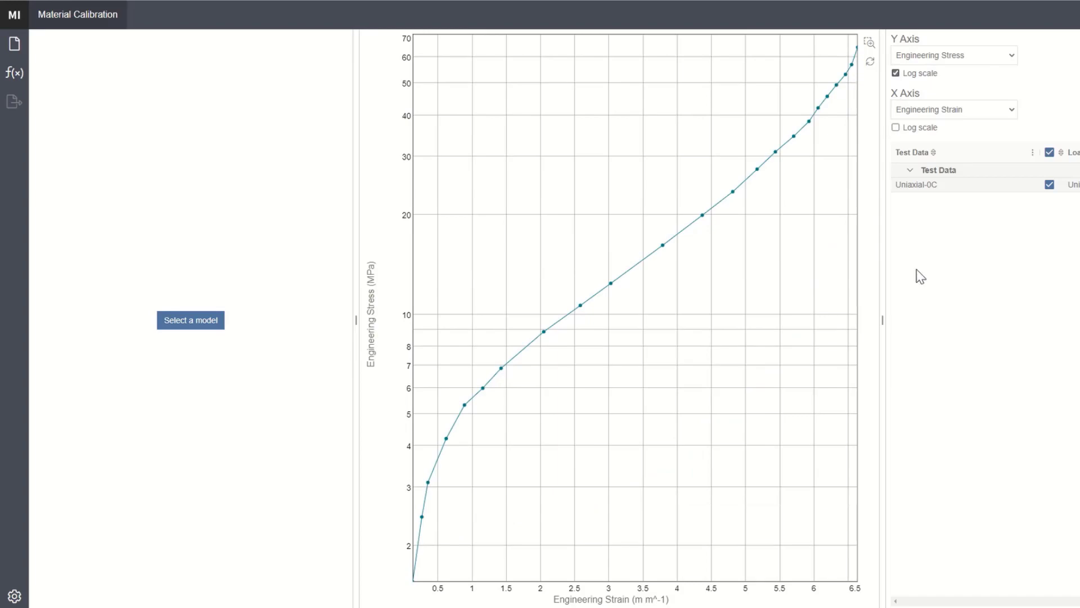
# Add the Mooney-Rivlin 5-Parameter and Polynomial Form 3rd Order models for calibration.
pyautogui.click(194, 321)
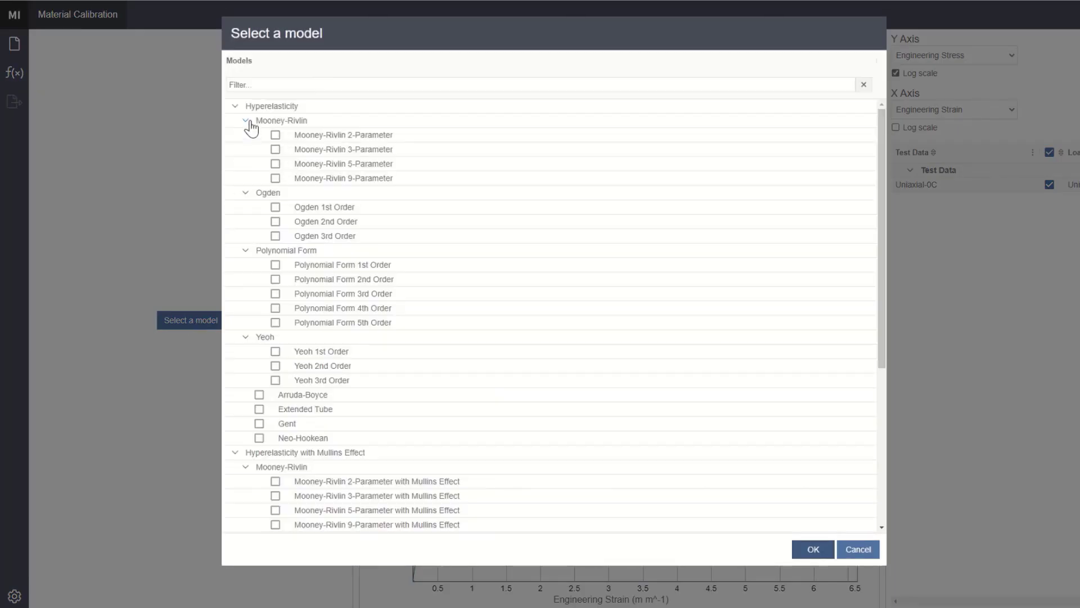
pyautogui.click(246, 121)
pyautogui.click(245, 135)
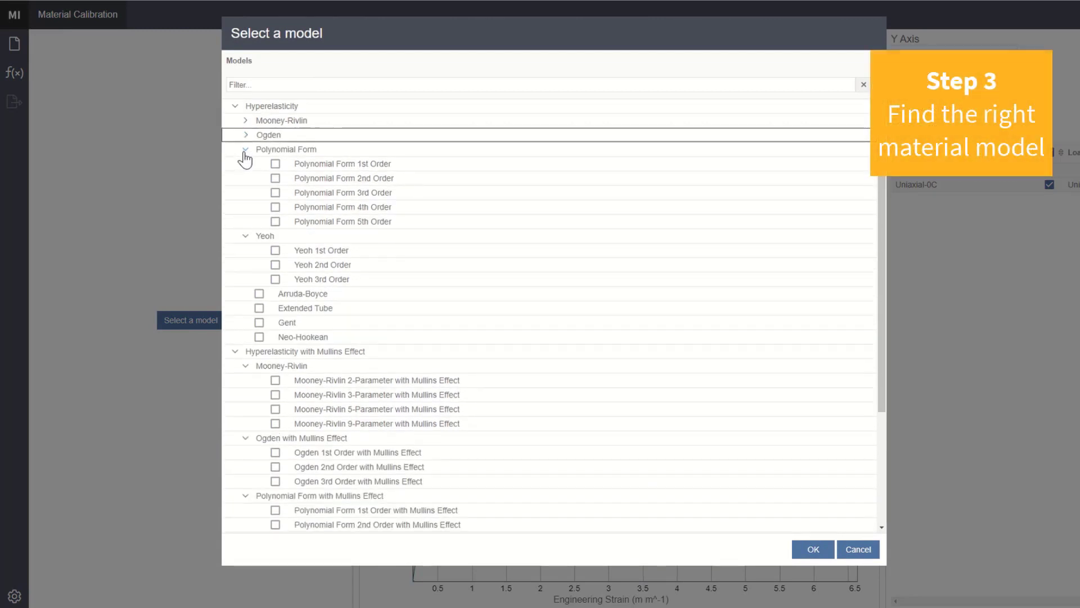
pyautogui.click(246, 149)
pyautogui.click(245, 164)
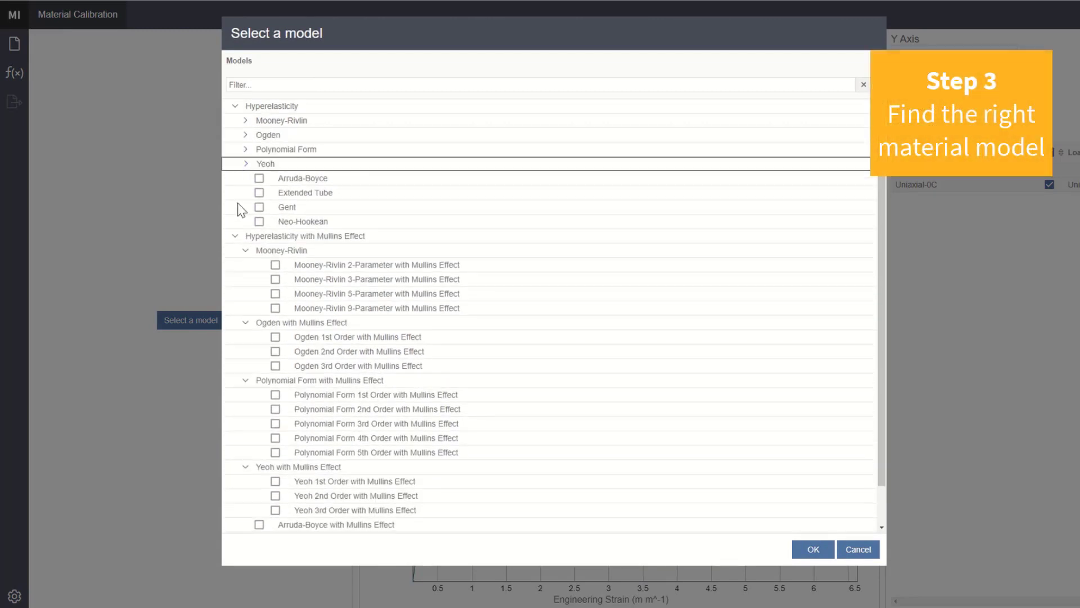
pyautogui.click(234, 239)
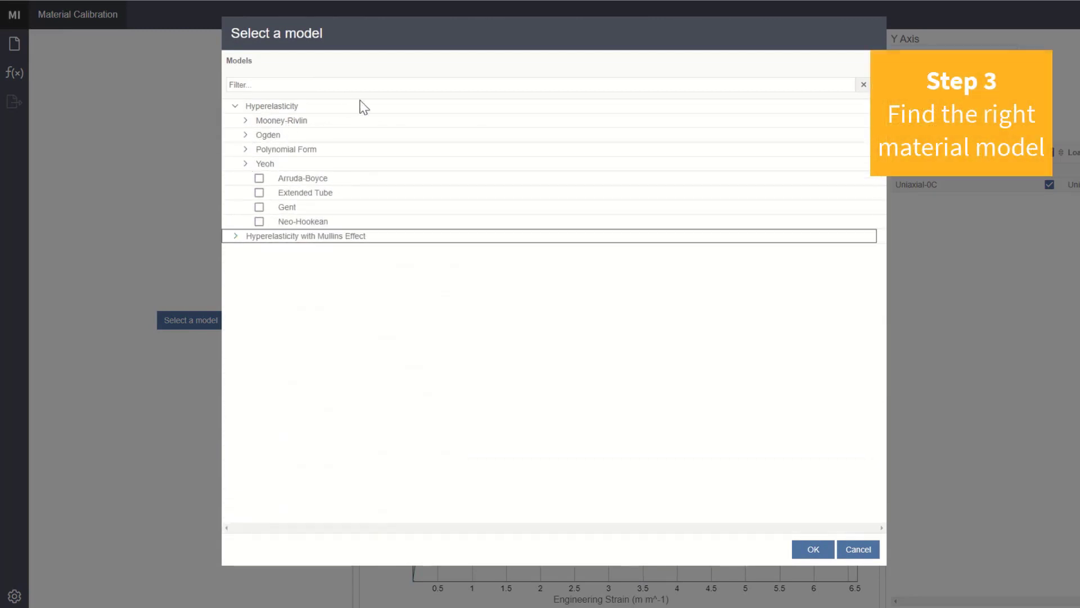
pyautogui.click(246, 122)
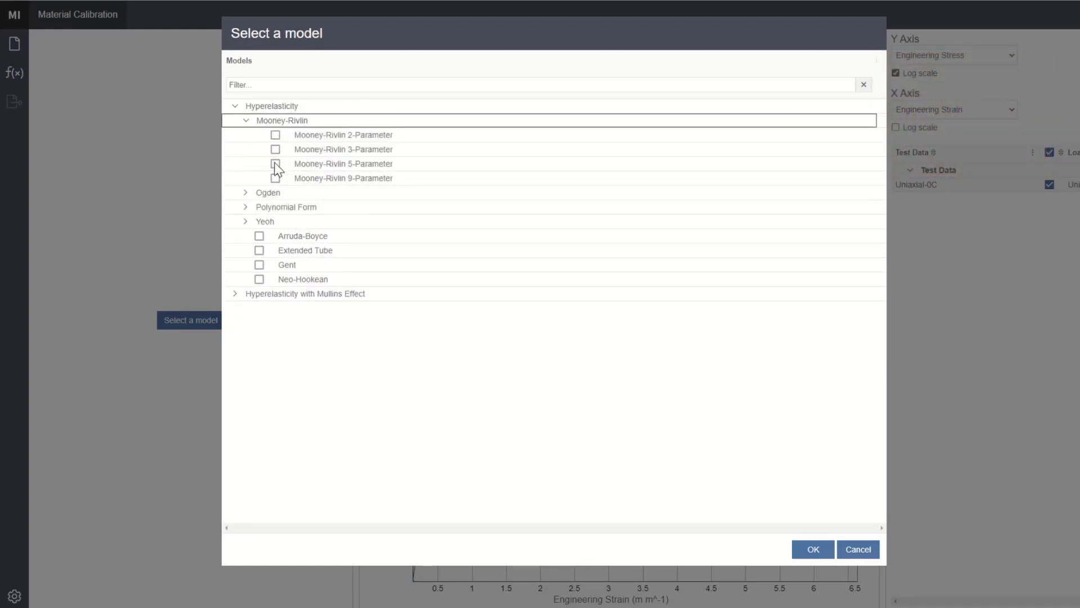
pyautogui.click(275, 164)
pyautogui.click(245, 207)
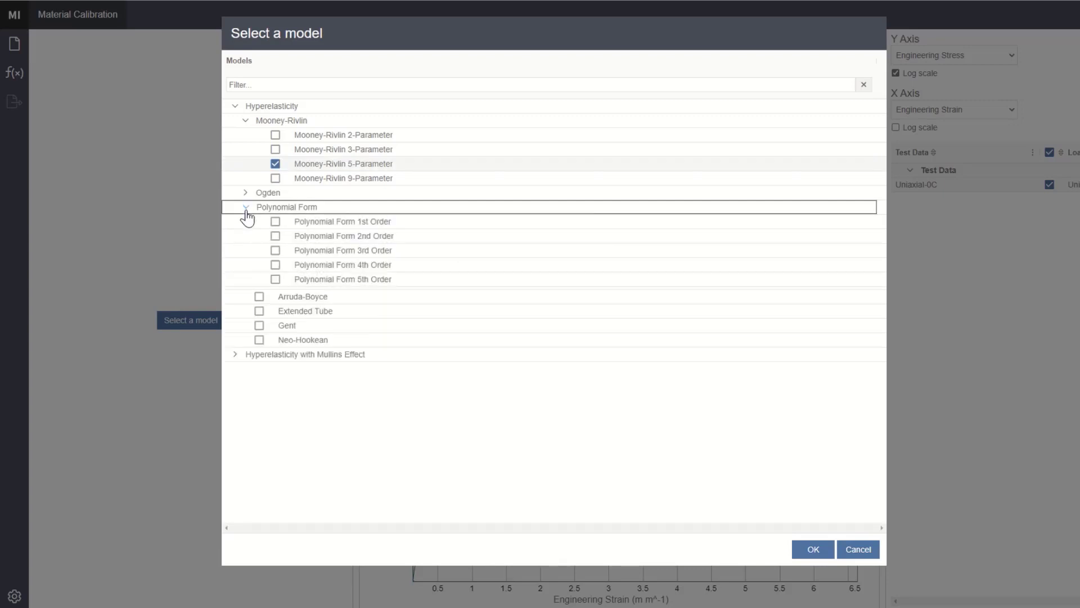
pyautogui.click(275, 251)
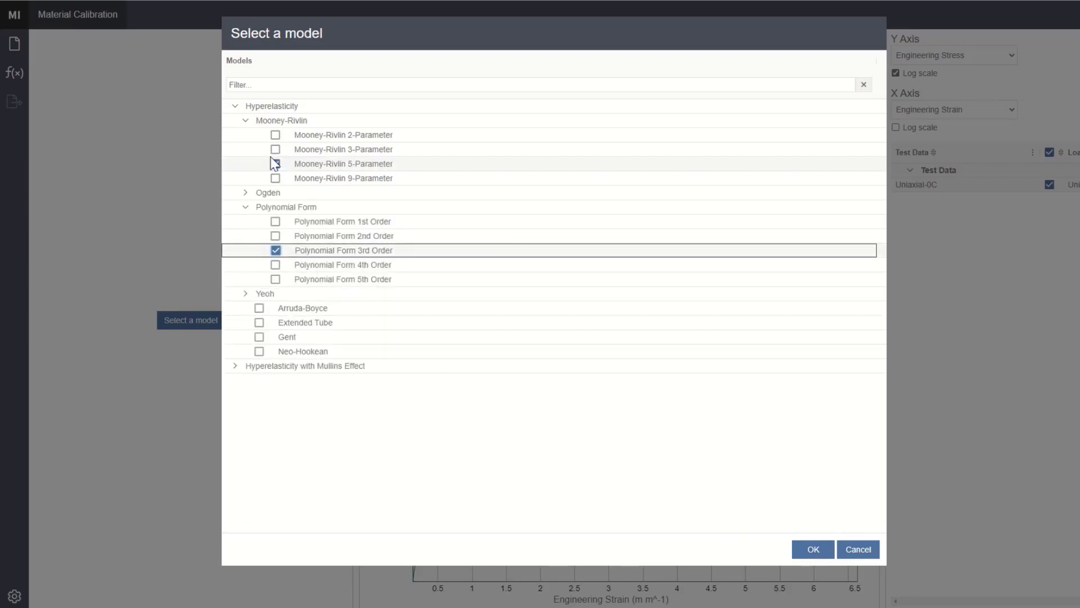
pyautogui.click(810, 554)
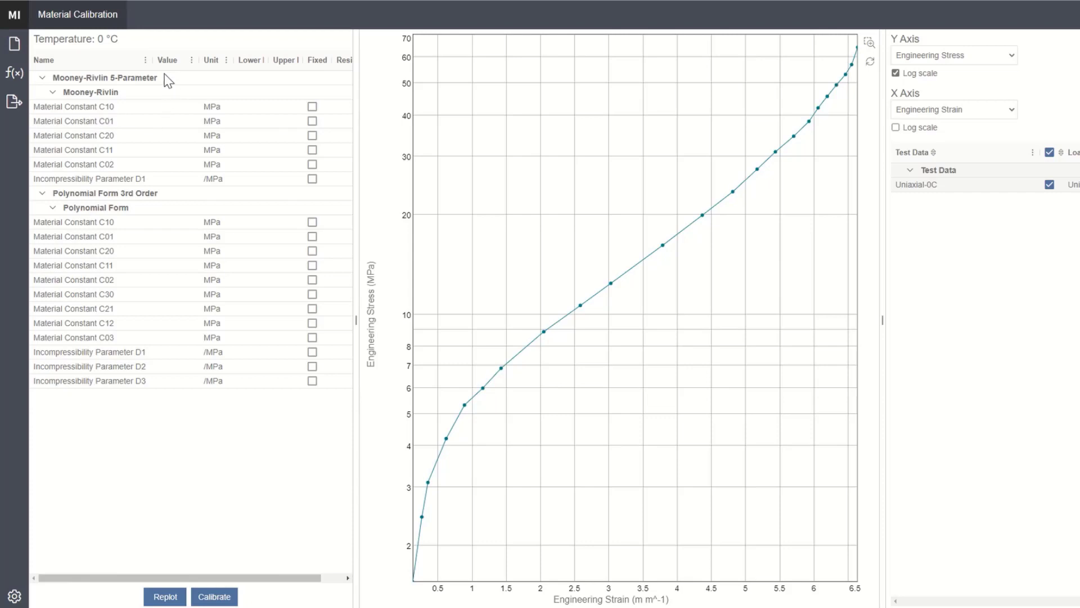
# Hide the Lower bound, Upper bound and Fixed columns in the constants table.
pyautogui.click(226, 60)
pyautogui.click(310, 68)
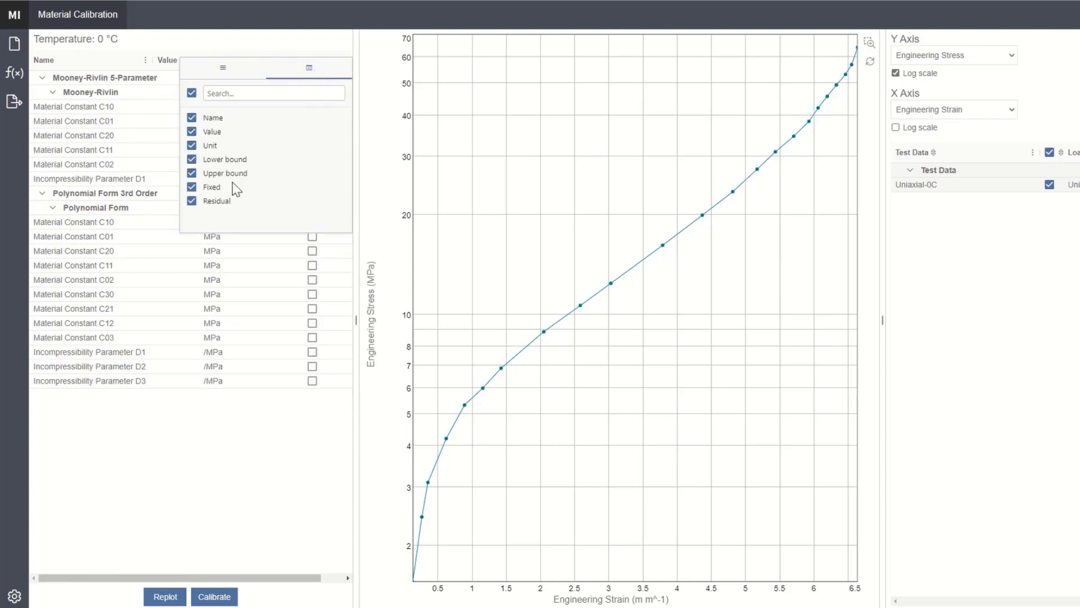
pyautogui.click(191, 160)
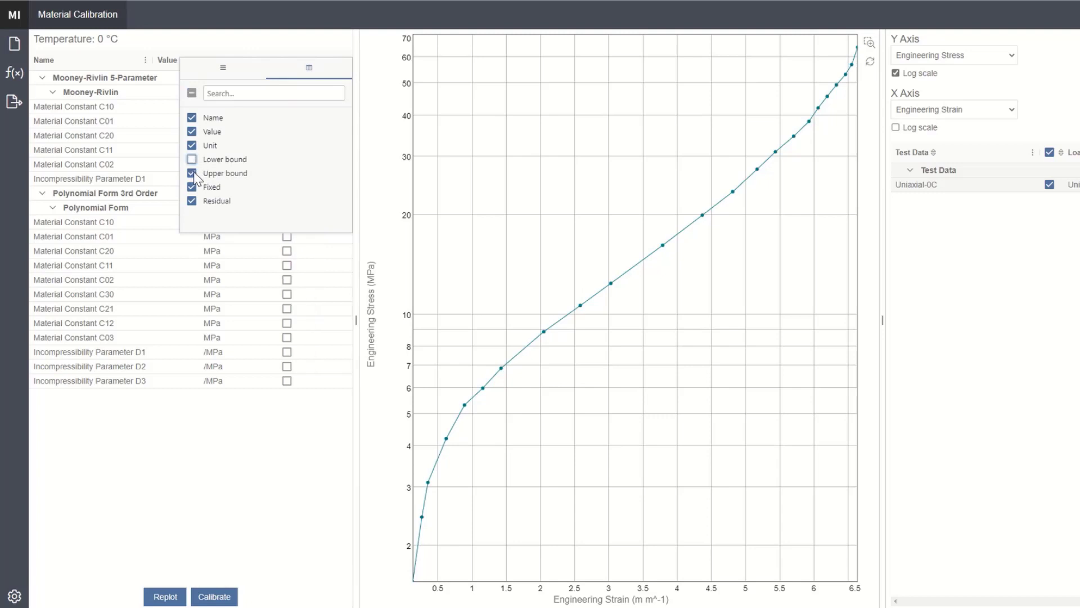
pyautogui.click(192, 174)
pyautogui.click(192, 186)
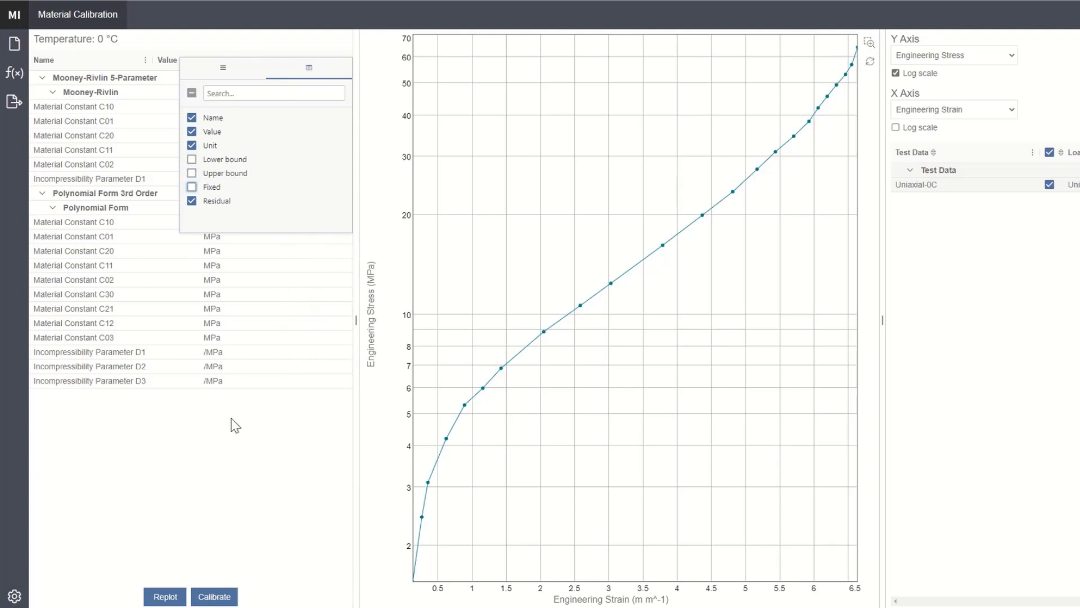
pyautogui.click(233, 433)
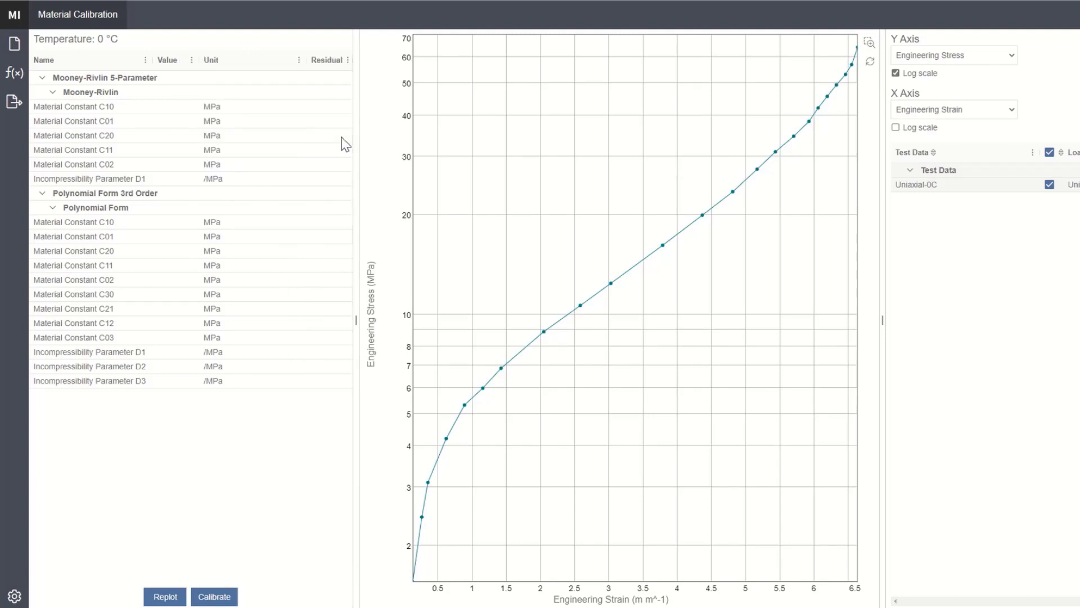
# Calibrate both models using the default Levenberg Marquardt settings.
pyautogui.click(228, 596)
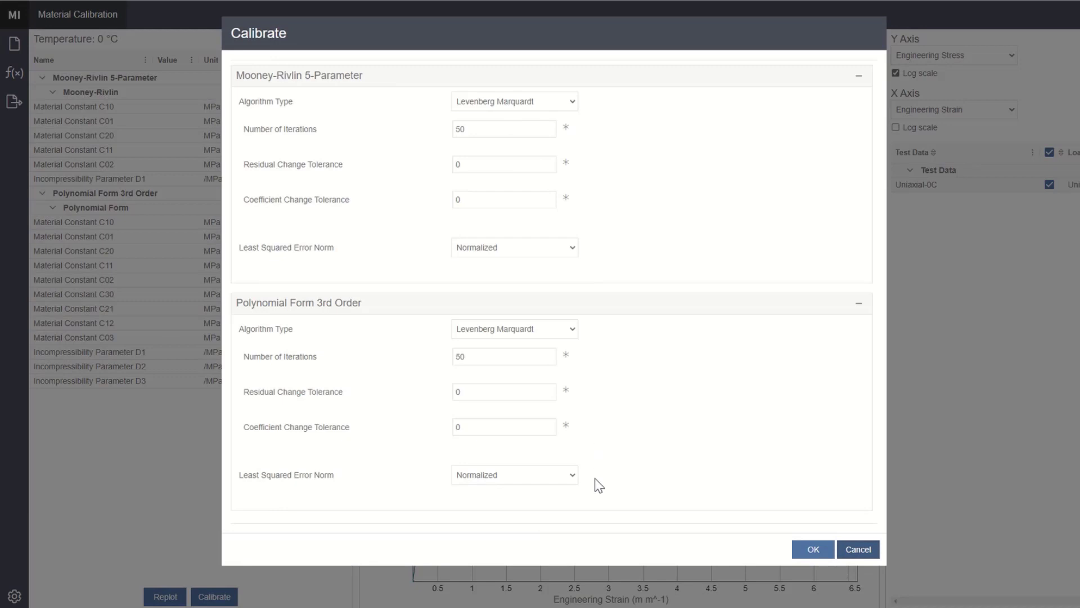
pyautogui.click(814, 549)
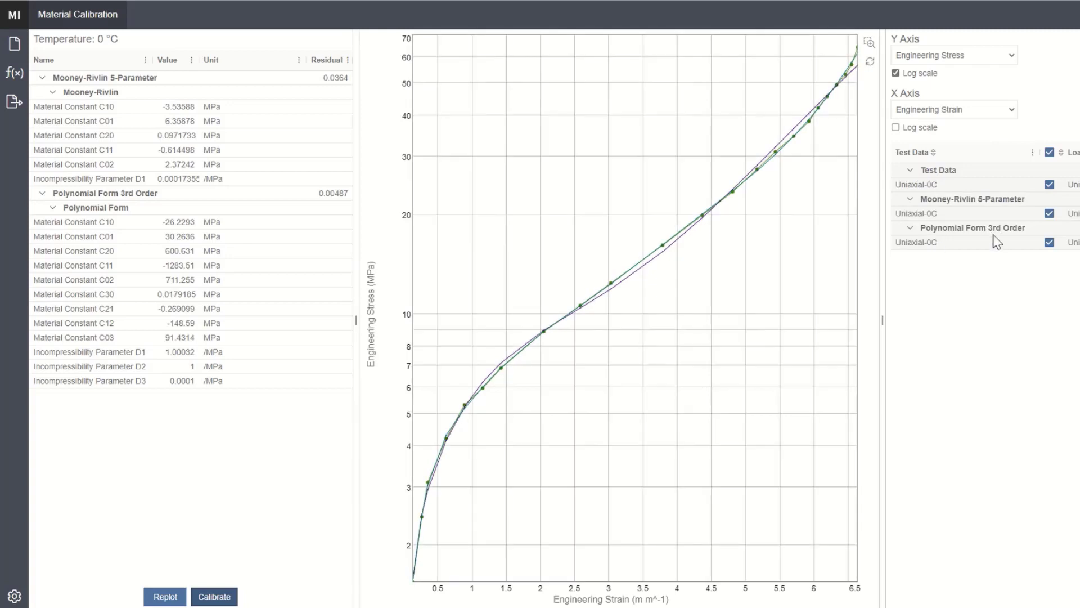
pyautogui.click(1051, 243)
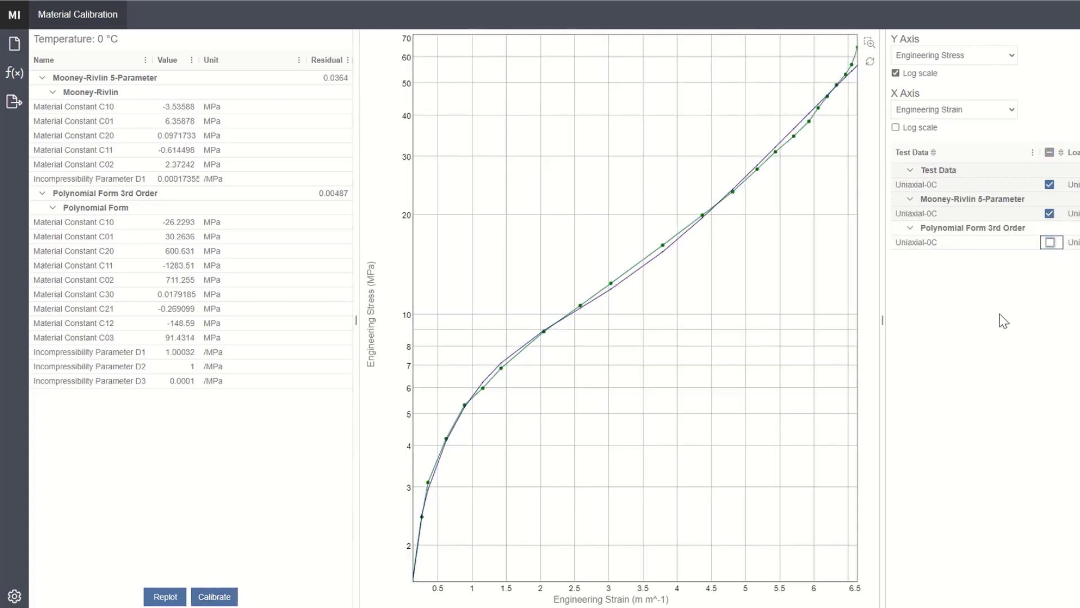
pyautogui.click(1051, 243)
pyautogui.click(1051, 214)
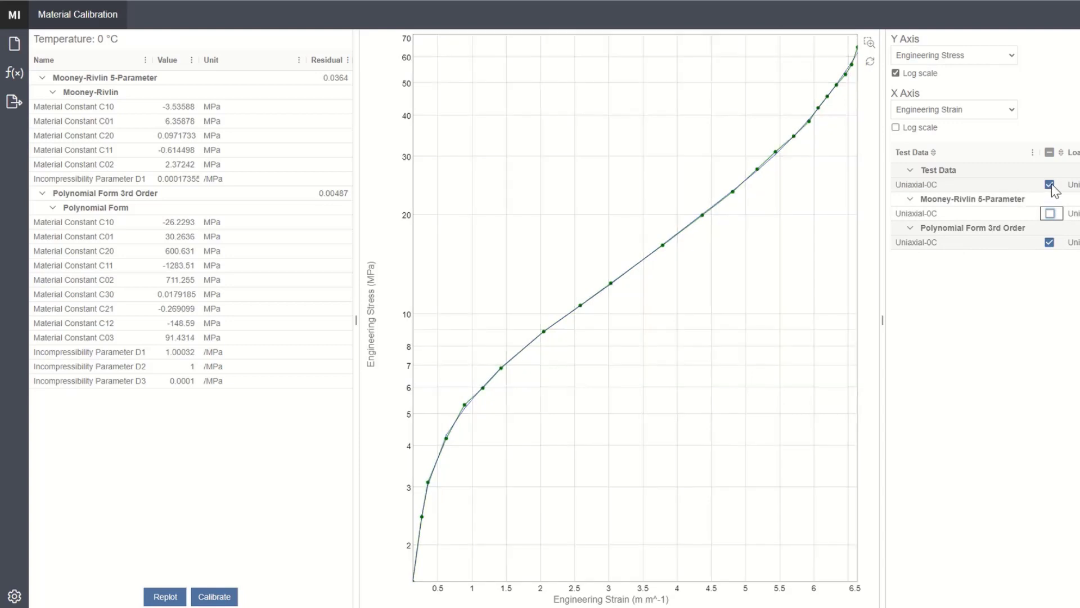
pyautogui.click(1051, 185)
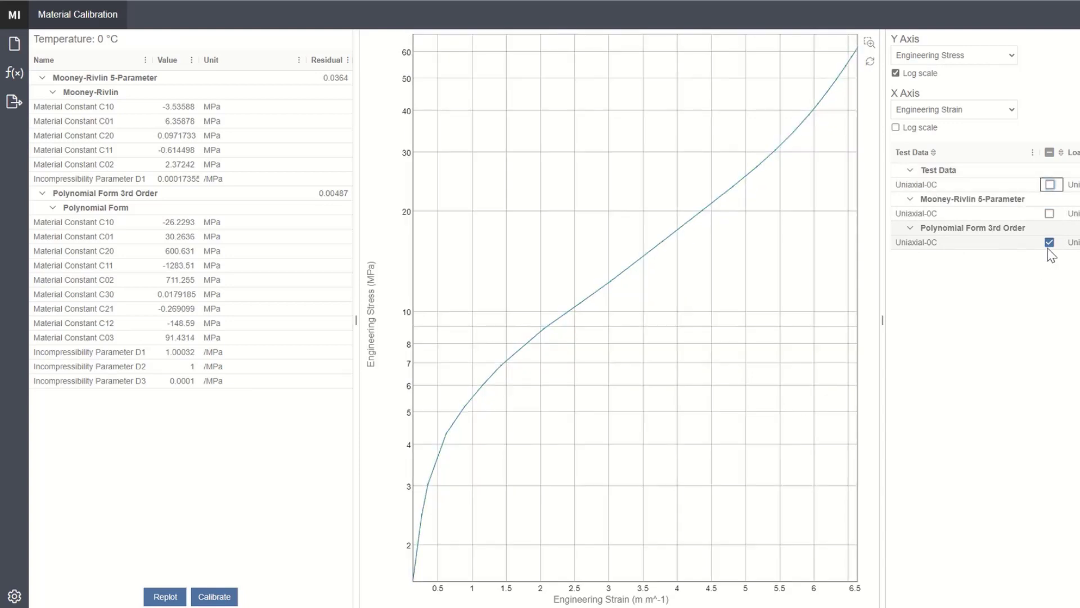
pyautogui.click(1050, 242)
pyautogui.click(1049, 213)
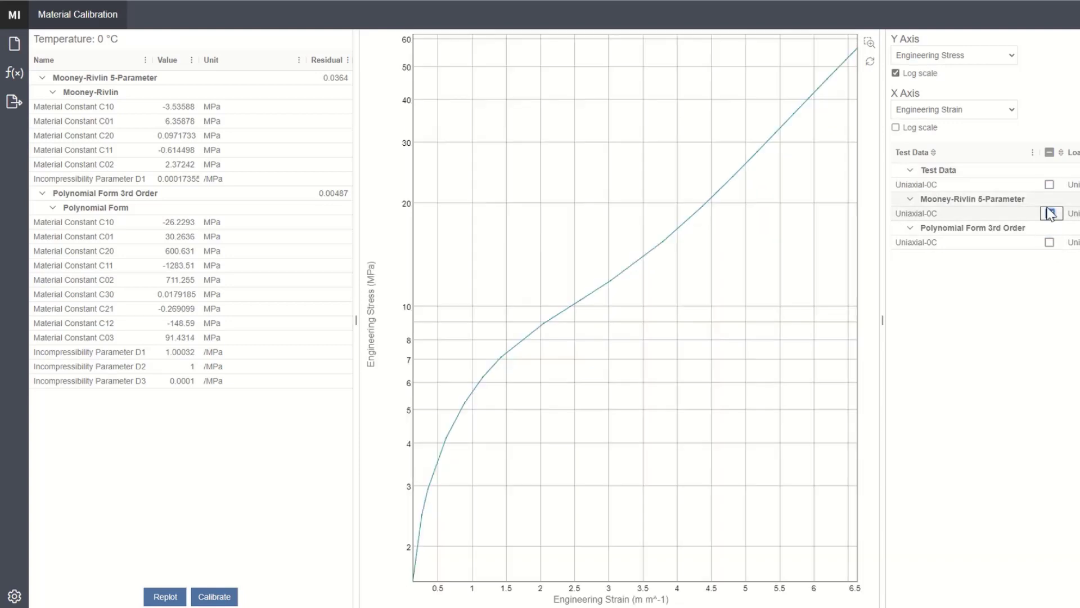
pyautogui.click(1050, 185)
pyautogui.click(1049, 242)
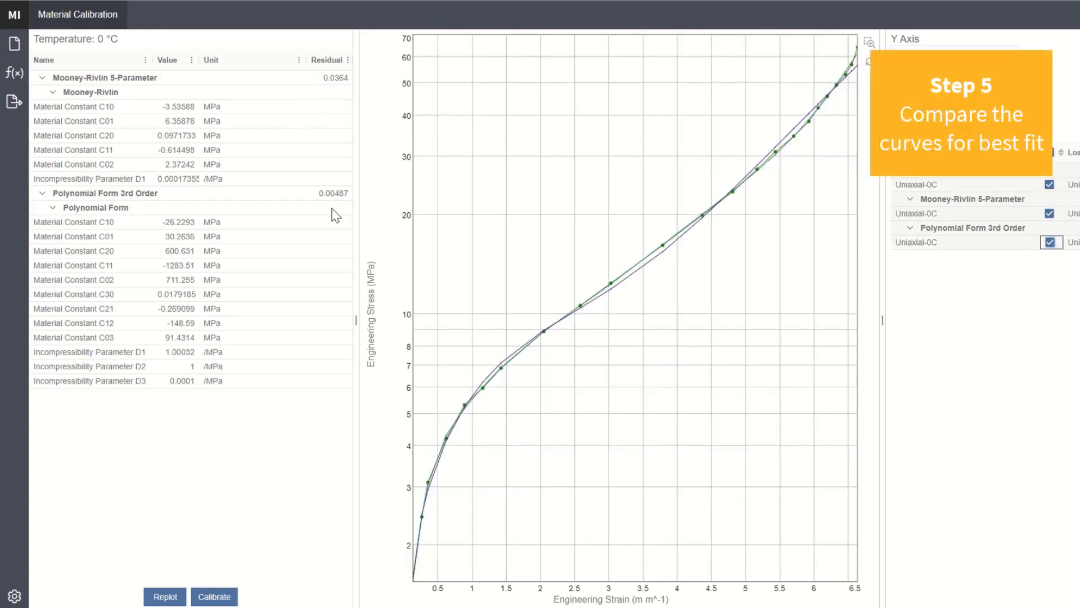
# Export Polynomial Form 3rd Order with comment 'Material Model Calibration for test record <1>'.
pyautogui.click(11, 104)
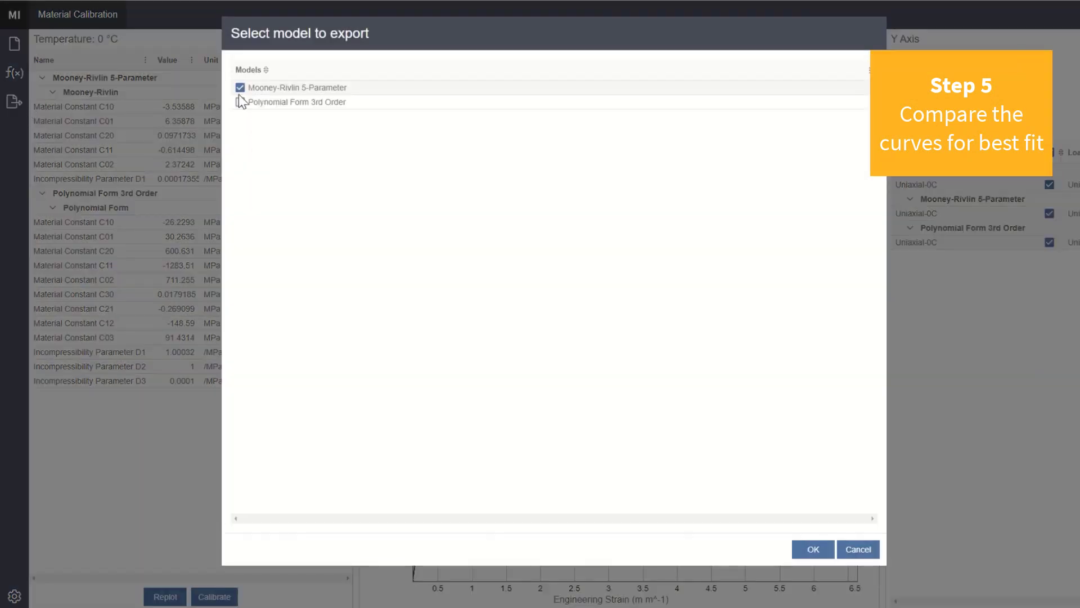
pyautogui.click(241, 102)
pyautogui.click(804, 549)
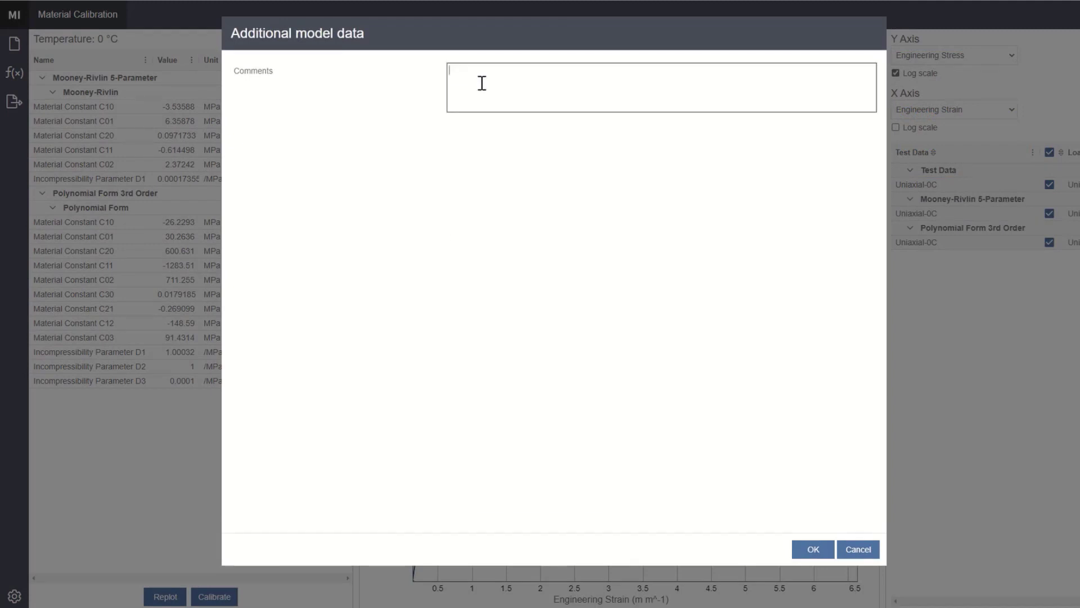
pyautogui.write('Material Model Calibration fo')
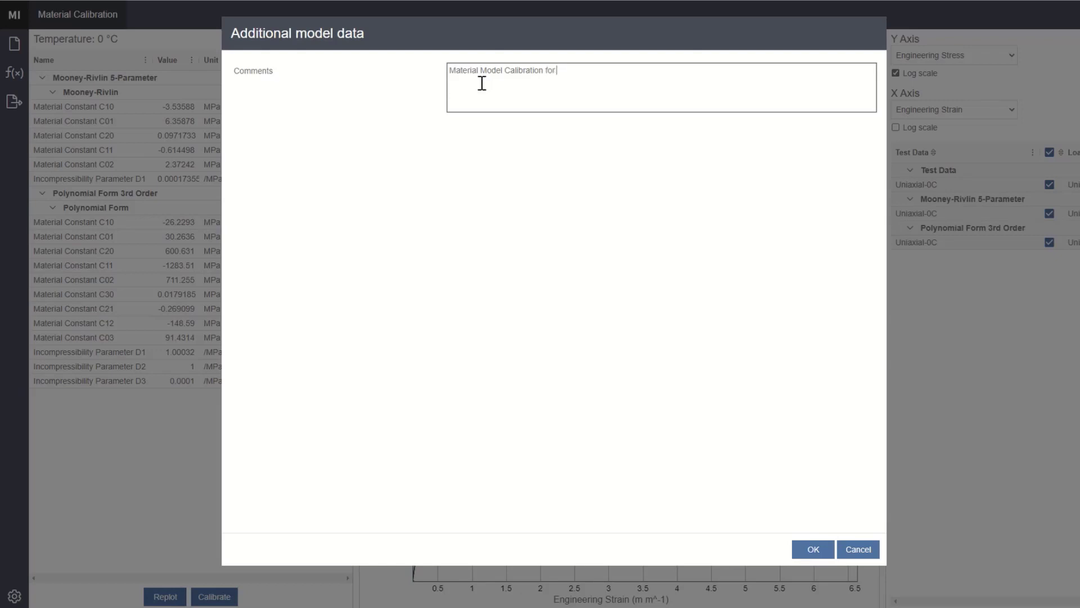
pyautogui.write('record <1>')
# Export the calibration data to a new record 'Test Record' in MaterialUniverse.
pyautogui.click(814, 549)
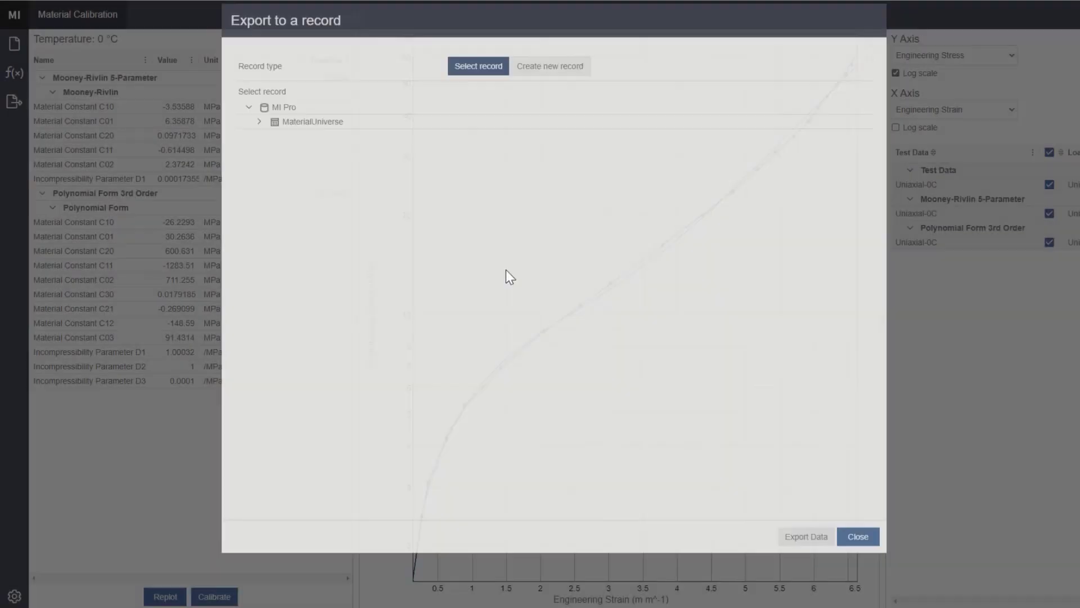
pyautogui.click(544, 80)
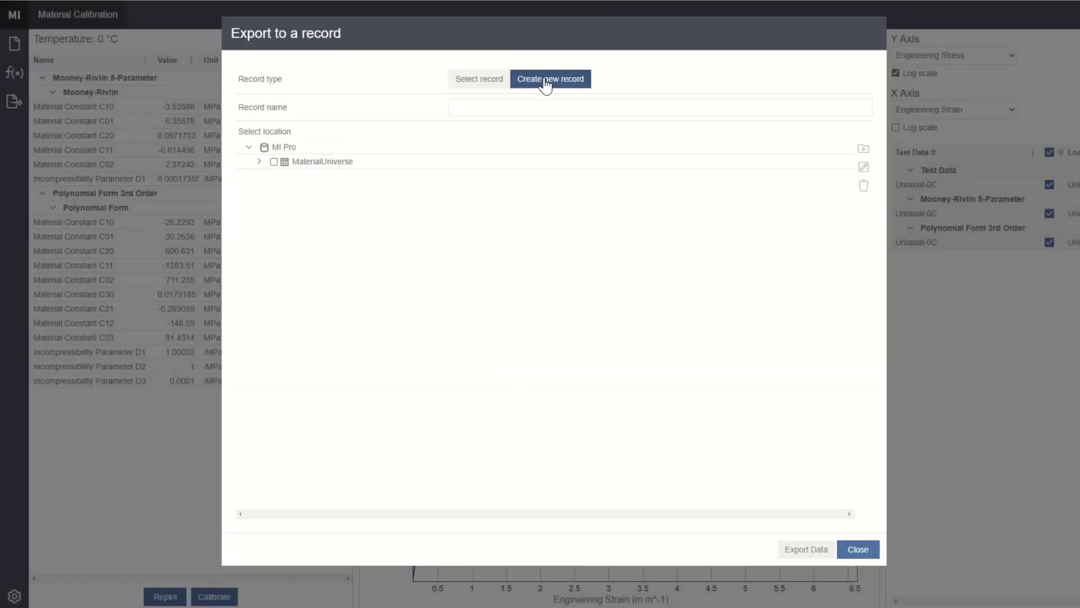
pyautogui.click(463, 107)
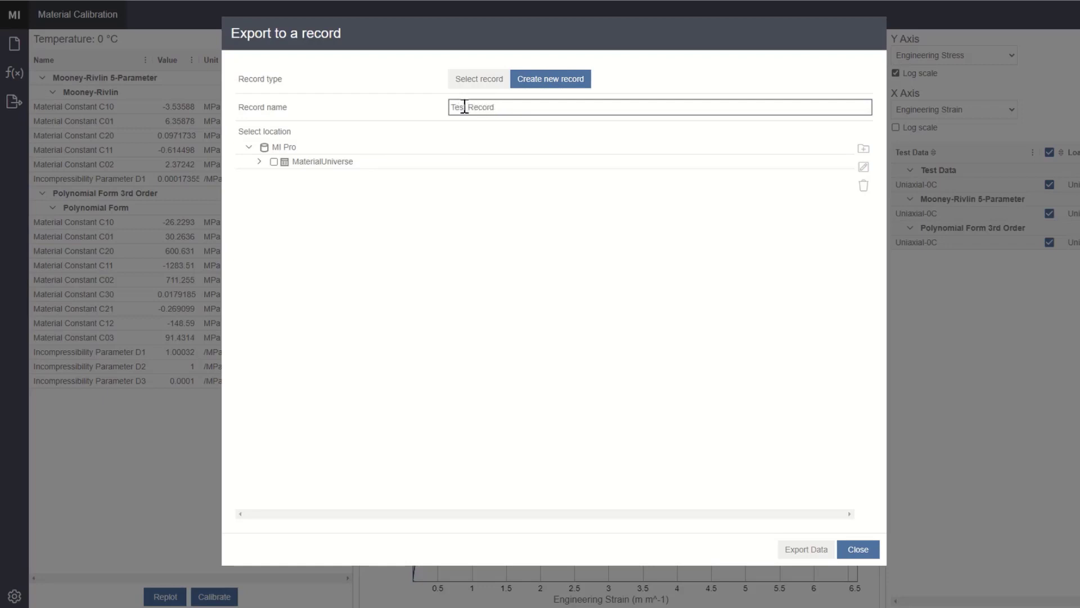
pyautogui.click(274, 162)
pyautogui.click(810, 550)
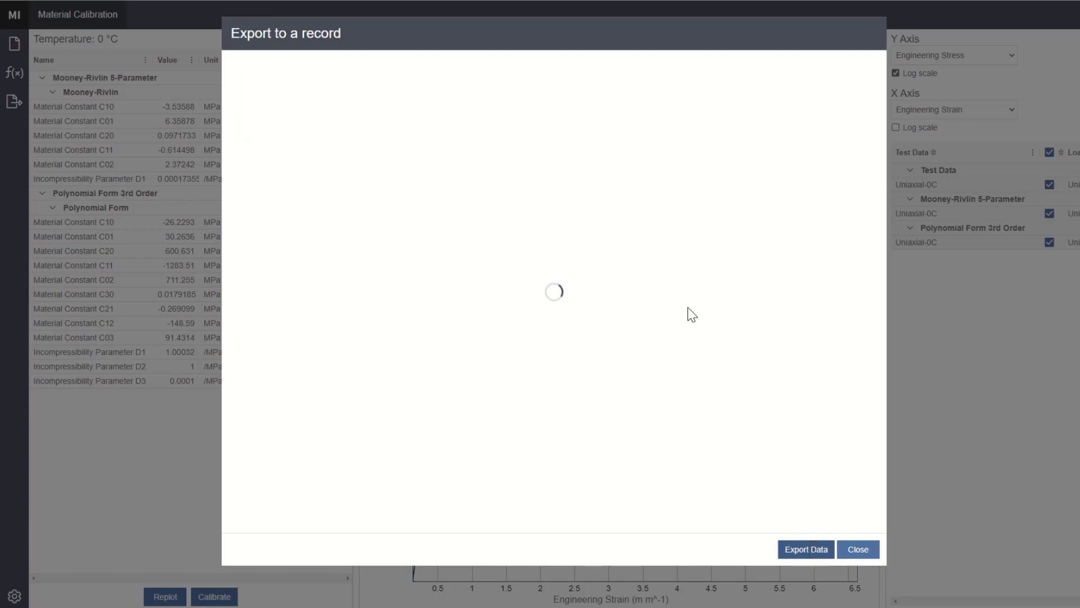